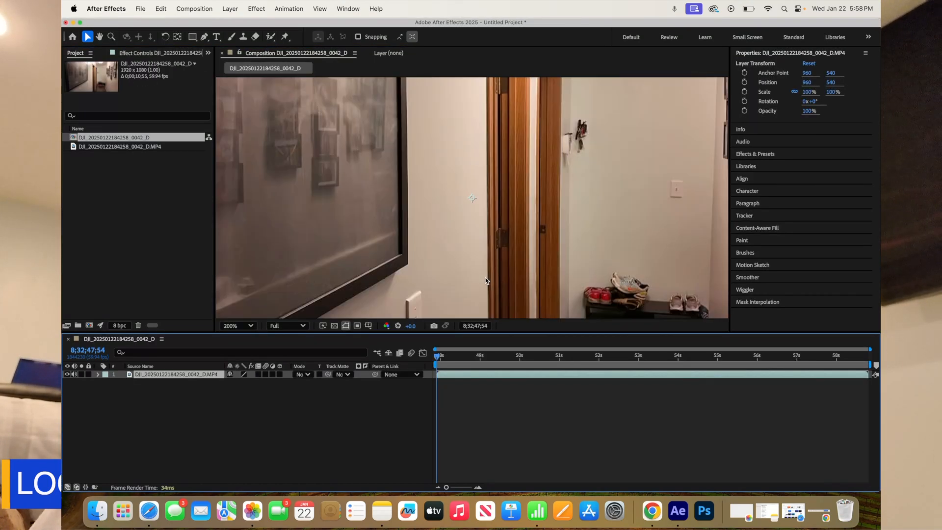
# Run the 3D Camera Tracker analysis on the hallway footage layer.
pyautogui.press(',')
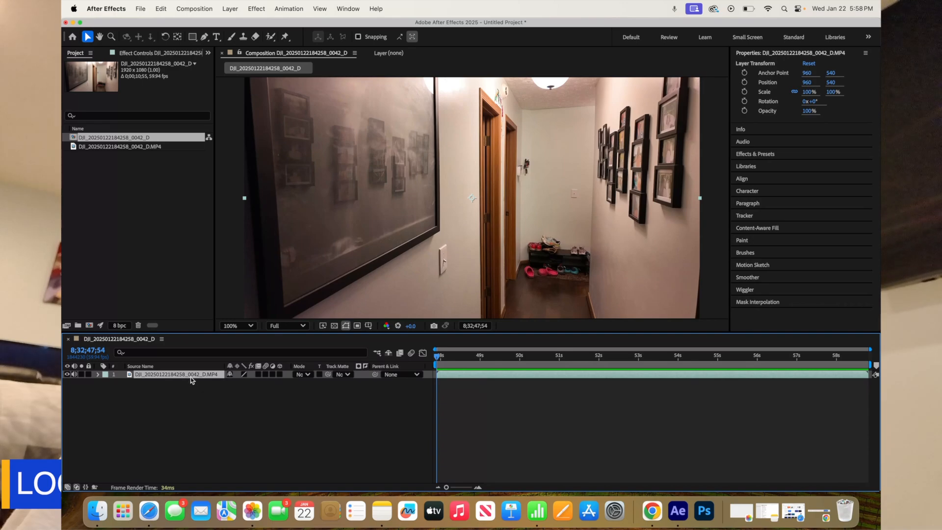
pyautogui.rightClick(465, 375)
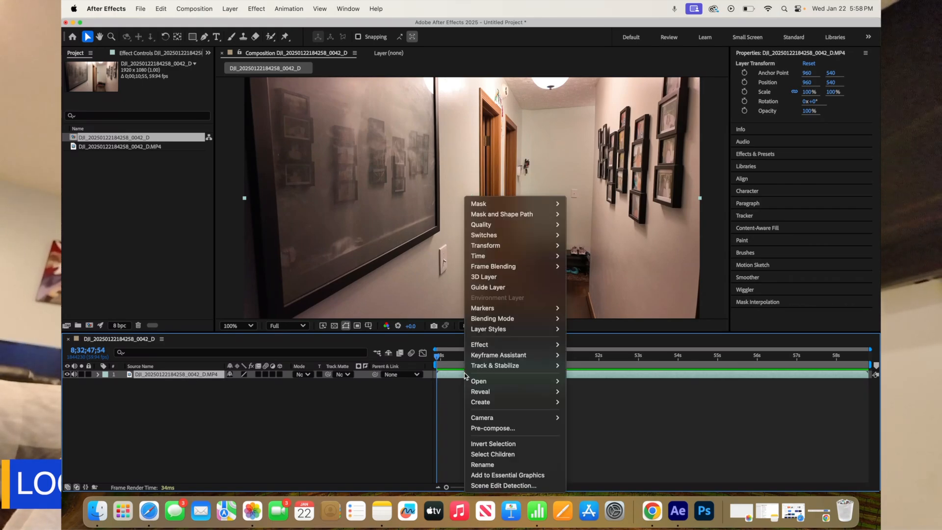
pyautogui.moveTo(492, 371)
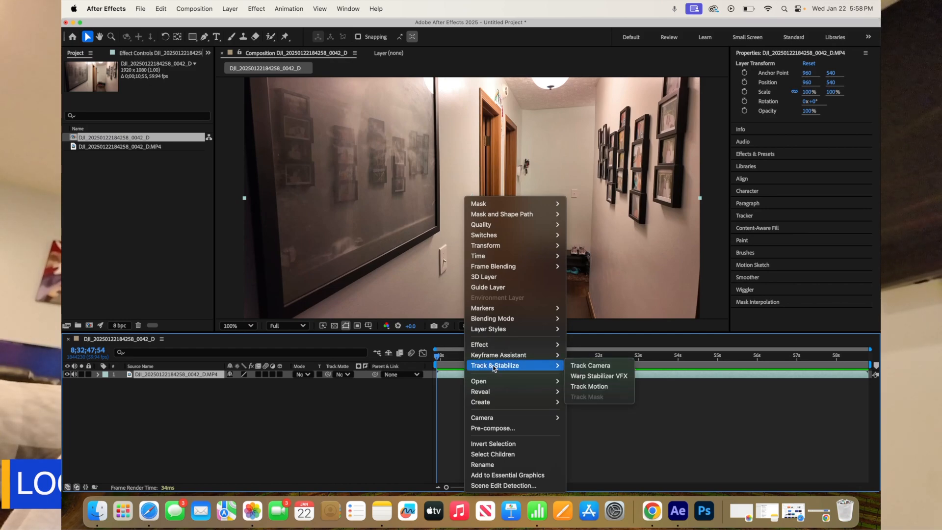
pyautogui.click(587, 367)
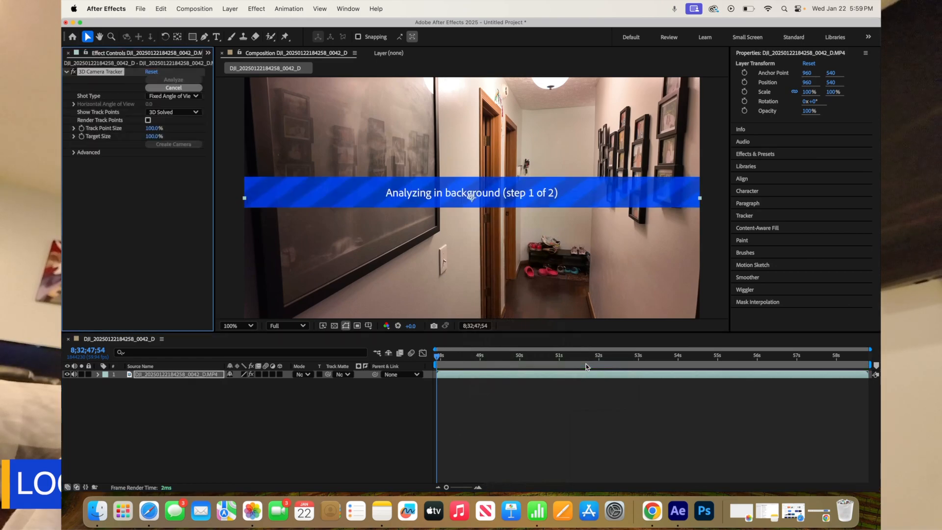
pyautogui.click(283, 9)
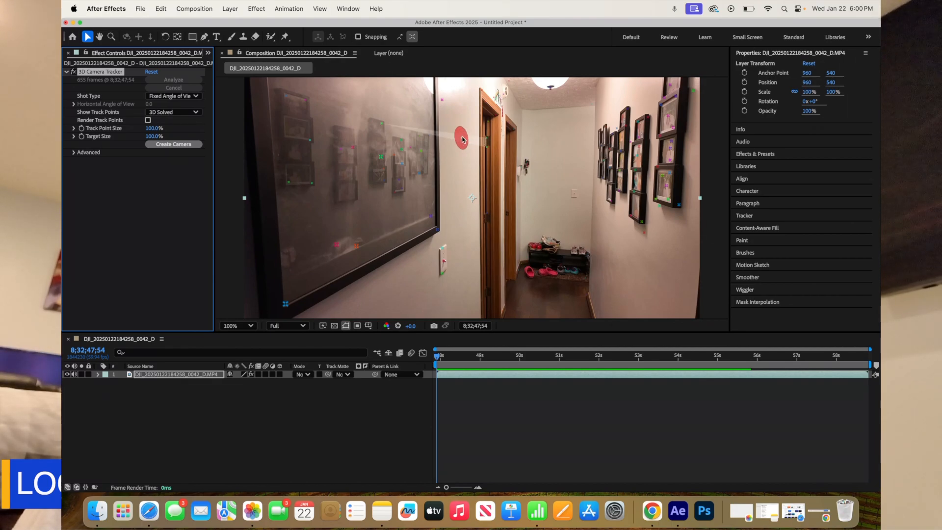
# Create a solid and camera from the track target on the wall between the large picture frame and the door.
pyautogui.click(462, 139)
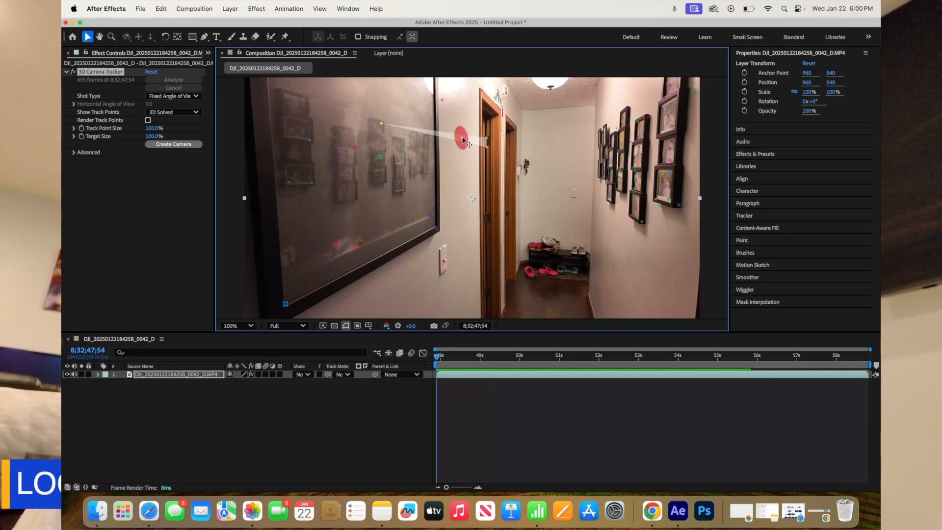
pyautogui.rightClick(462, 140)
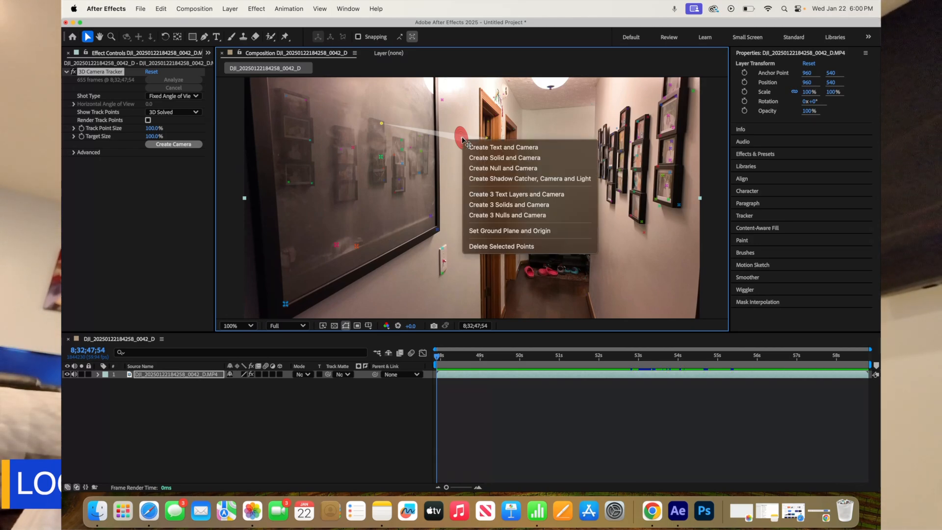
pyautogui.click(491, 157)
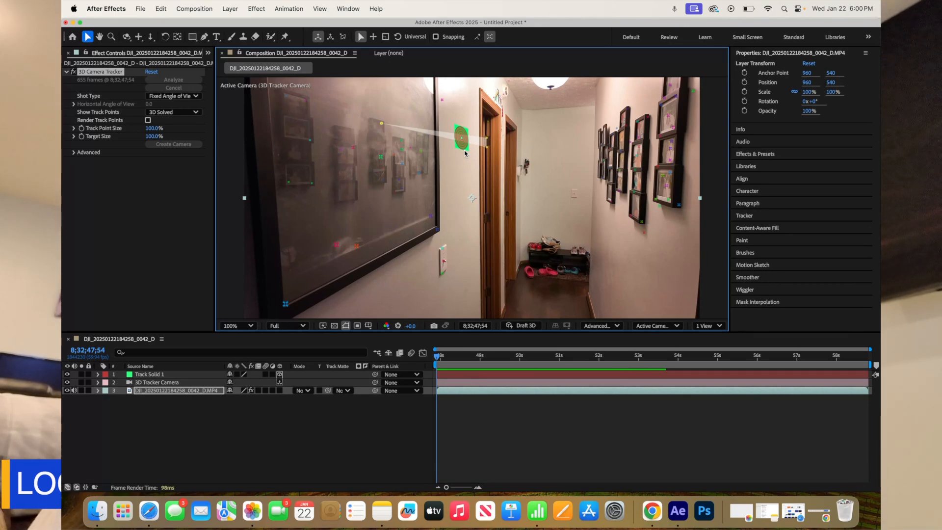
pyautogui.click(167, 69)
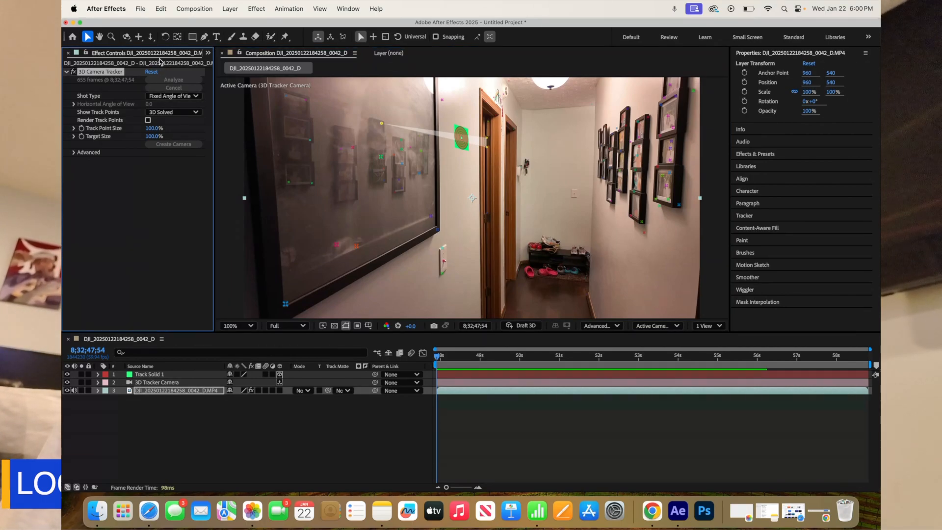
pyautogui.click(167, 55)
pyautogui.click(147, 55)
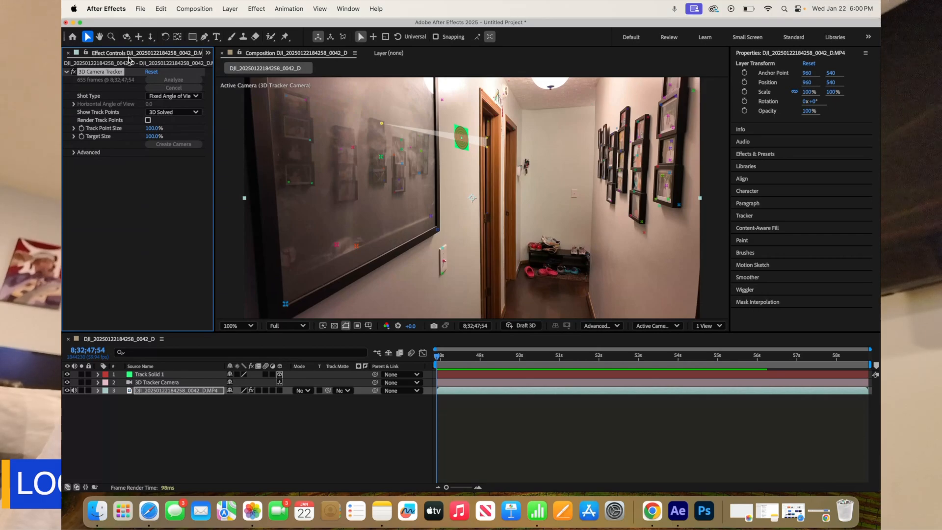
pyautogui.click(129, 55)
pyautogui.click(112, 54)
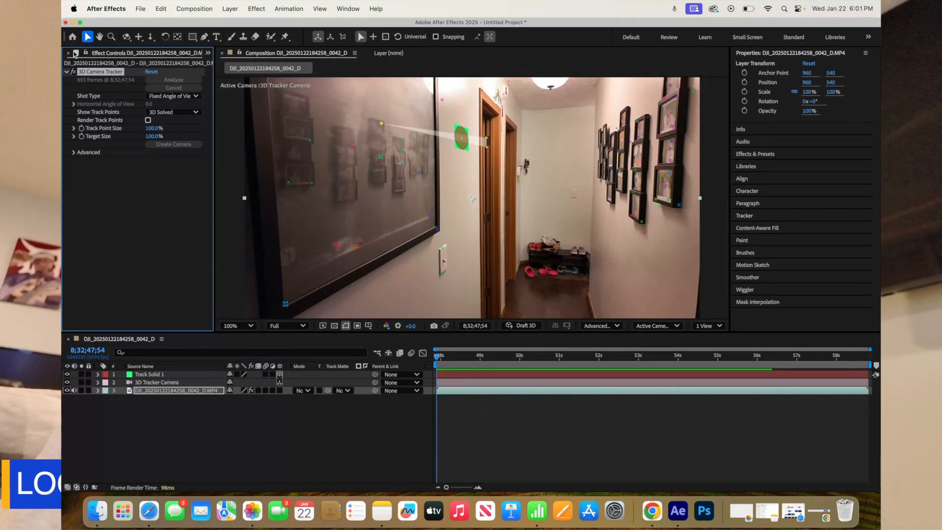
pyautogui.click(200, 54)
pyautogui.click(200, 54)
pyautogui.click(208, 53)
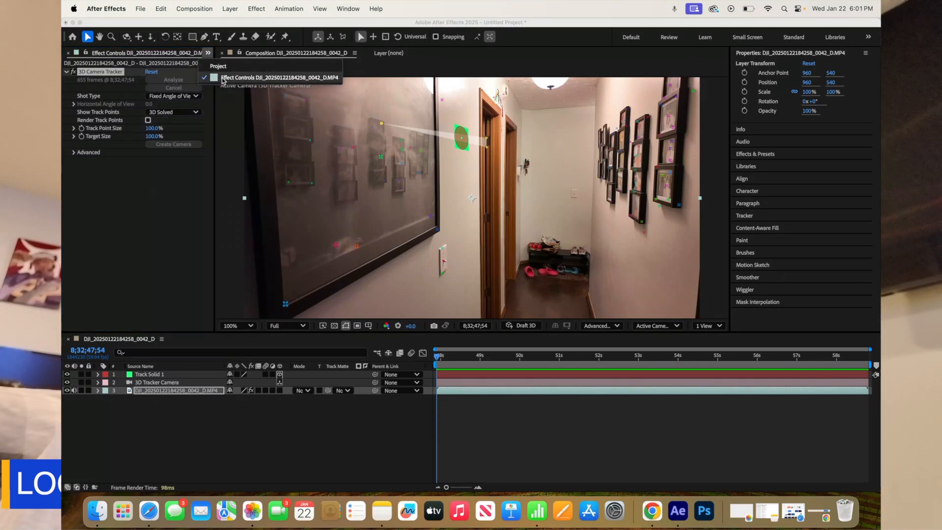
pyautogui.click(222, 78)
pyautogui.click(106, 174)
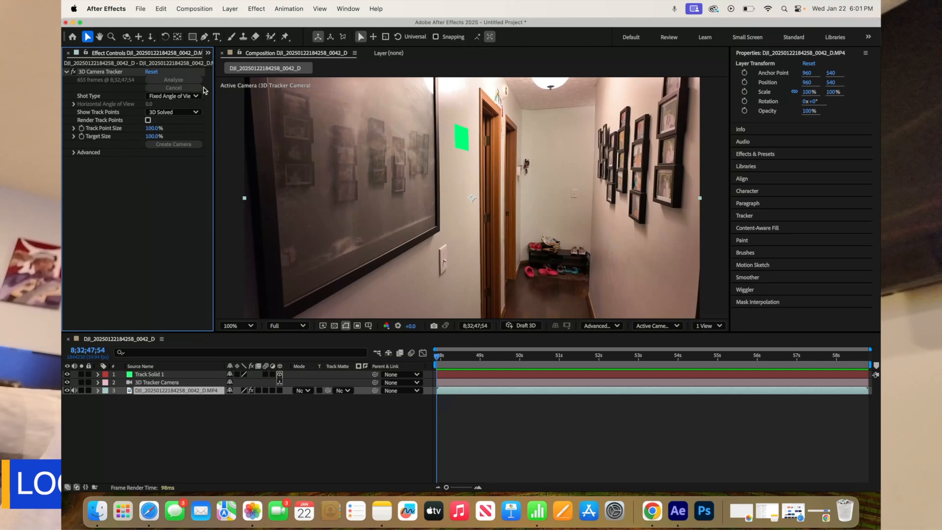
# Import the blue-and-yellow M logo PNG from the Downloads folder into the project as footage.
pyautogui.click(206, 54)
pyautogui.click(221, 69)
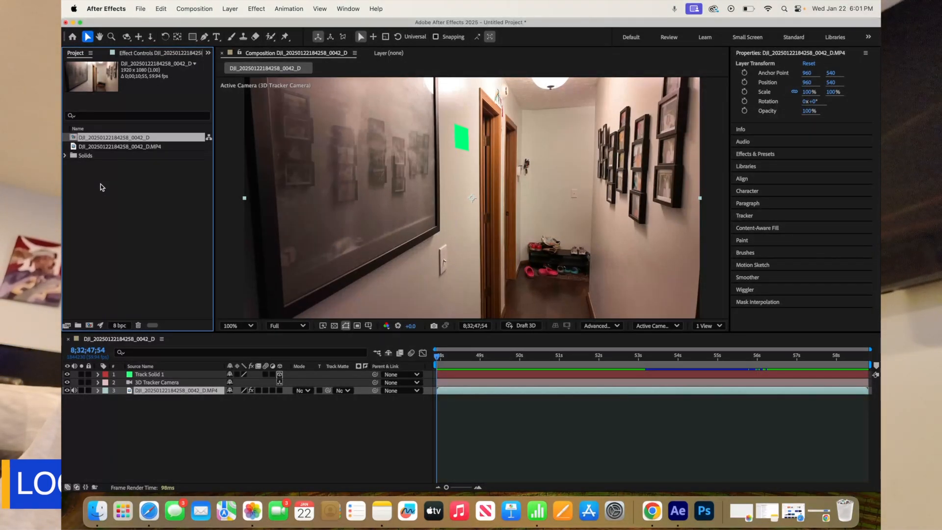
pyautogui.doubleClick(101, 187)
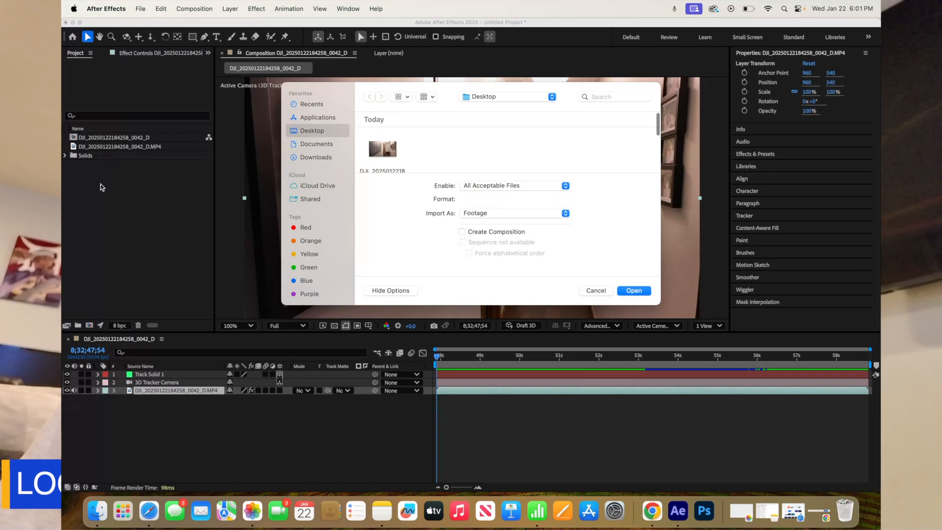
pyautogui.click(317, 158)
pyautogui.scroll(-2, 390, 156)
pyautogui.scroll(-3, 389, 158)
pyautogui.scroll(-5, 390, 157)
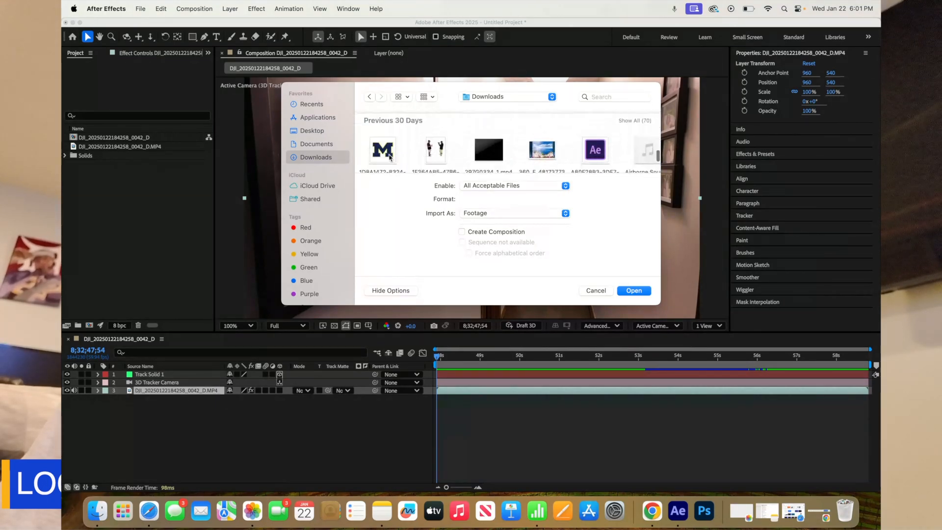
pyautogui.doubleClick(385, 156)
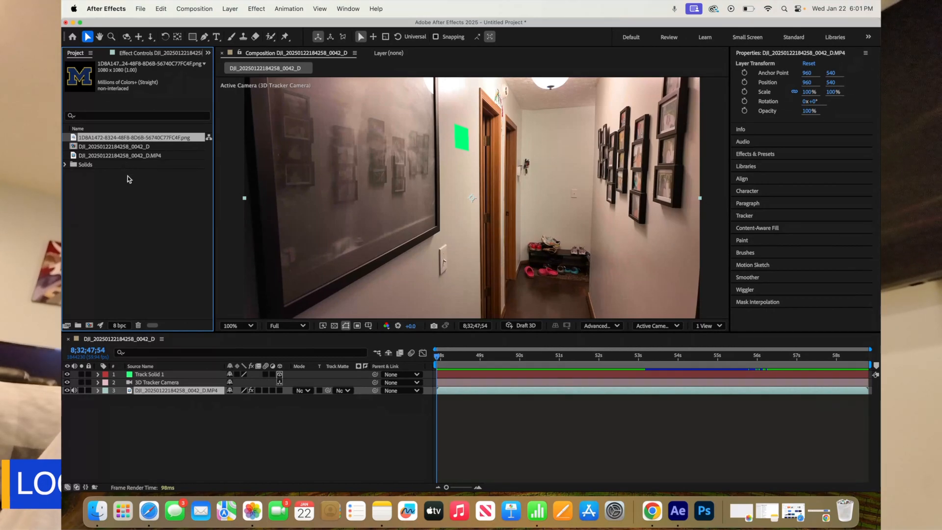
# Replace the source of the Track Solid 1 layer with the imported M logo PNG.
pyautogui.click(184, 428)
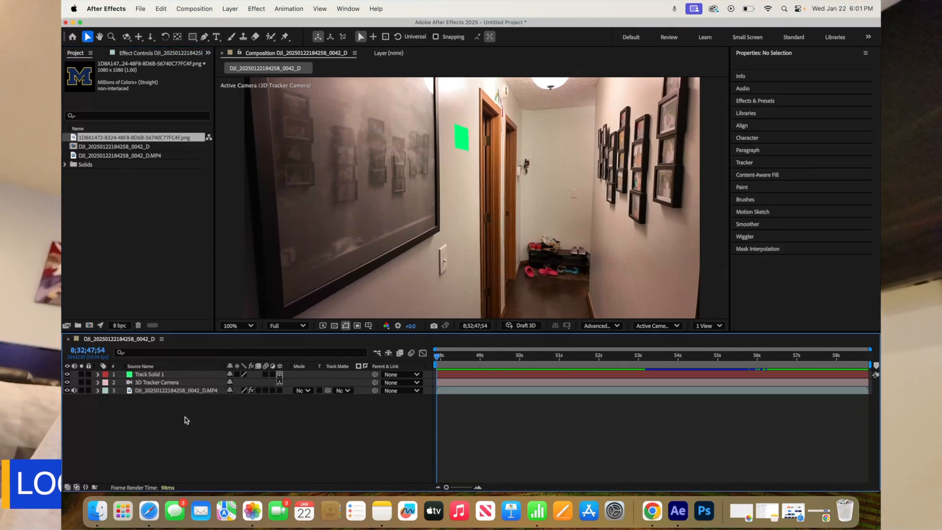
pyautogui.click(149, 375)
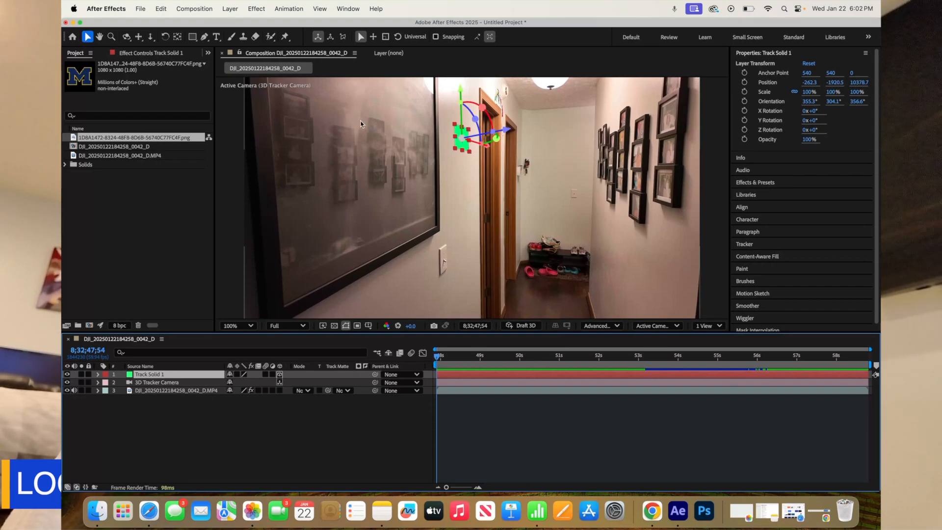
pyautogui.click(125, 138)
pyautogui.moveTo(158, 138); pyautogui.dragTo(464, 139)
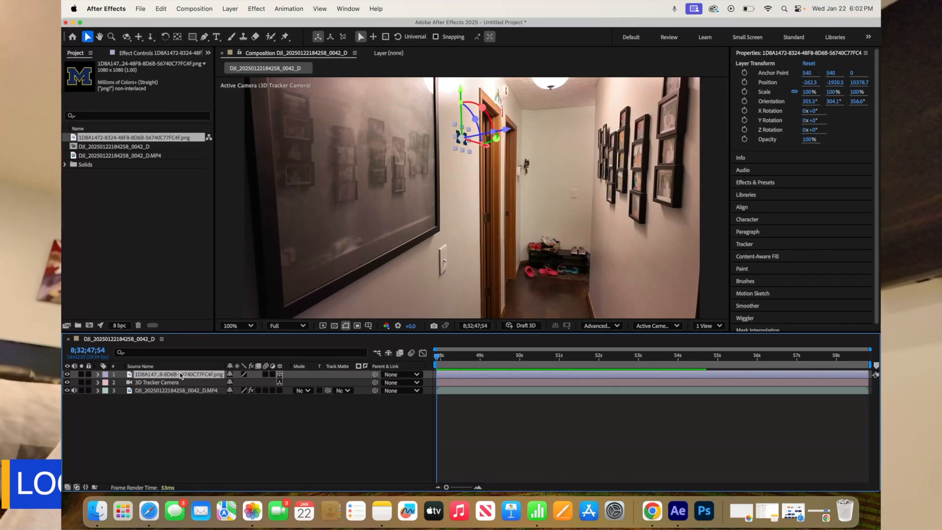
# Scale the logo layer uniformly to 286% and preview the tracked composition from its start.
pyautogui.press('s')
pyautogui.moveTo(252, 384); pyautogui.dragTo(340, 381)
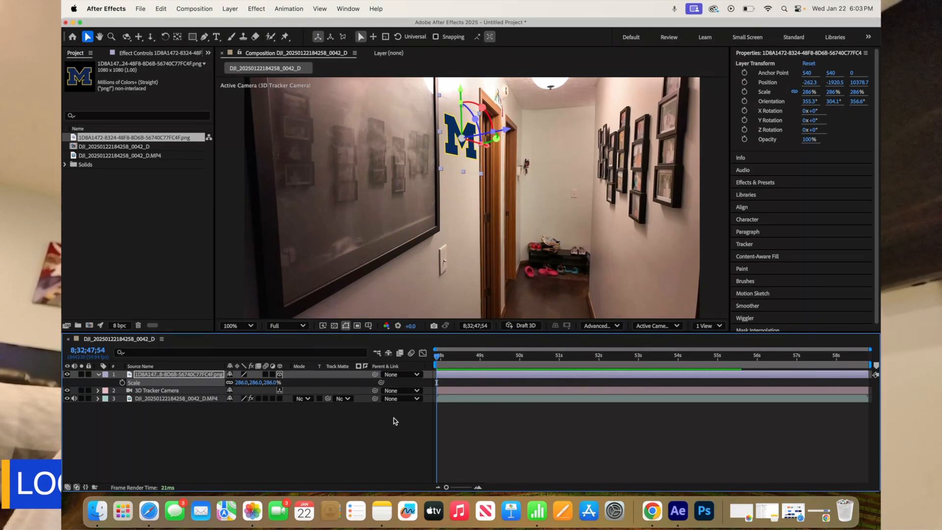
pyautogui.click(402, 420)
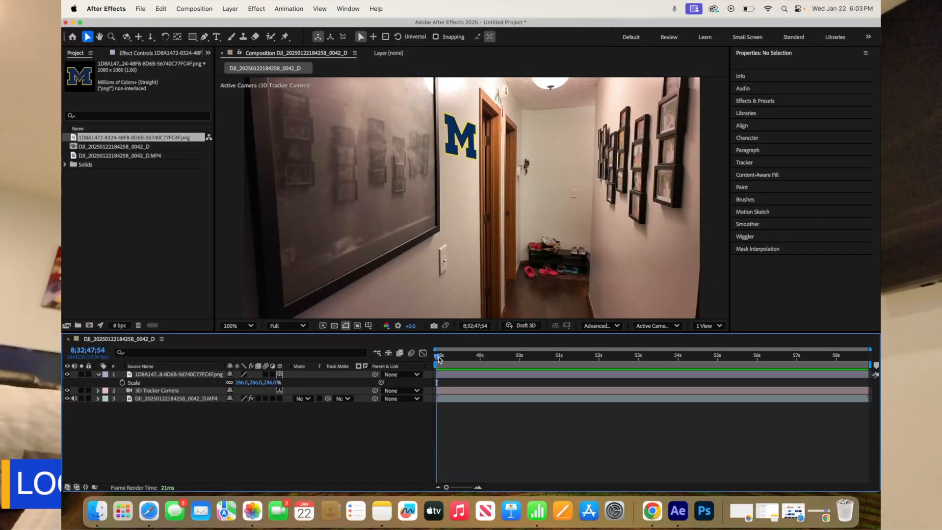
pyautogui.press('space')
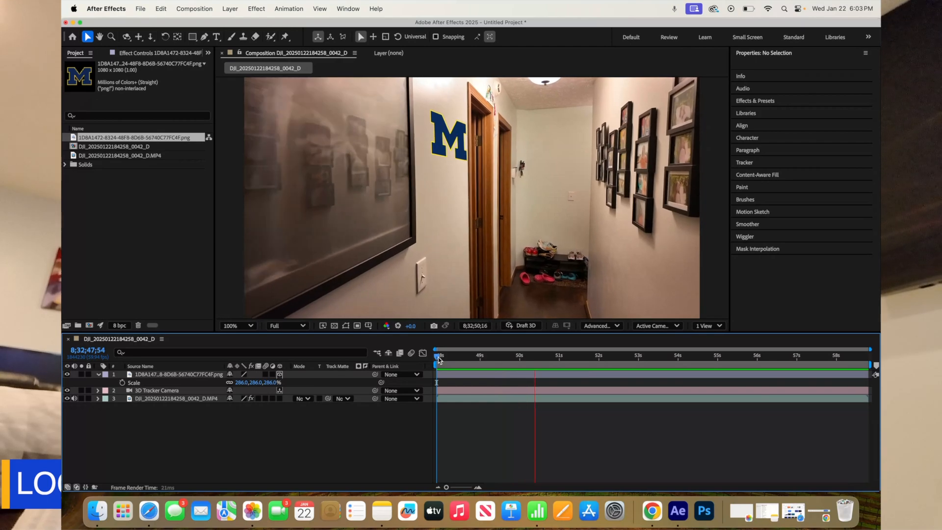
pyautogui.press('space')
# Fine-tune the logo layer to Z position 10393.7, Z orientation 355.6° and 286% scale, and preview the shot onward.
pyautogui.click(436, 145)
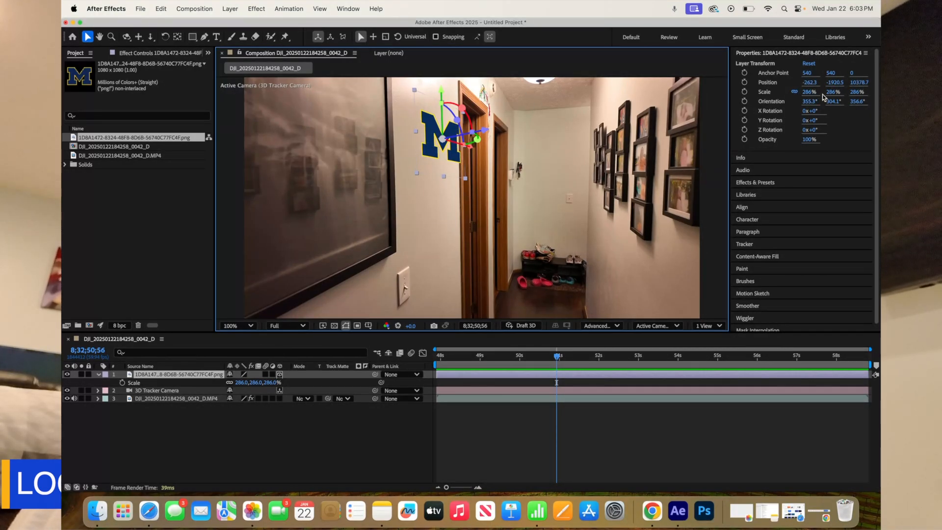
pyautogui.moveTo(830, 94); pyautogui.dragTo(833, 92)
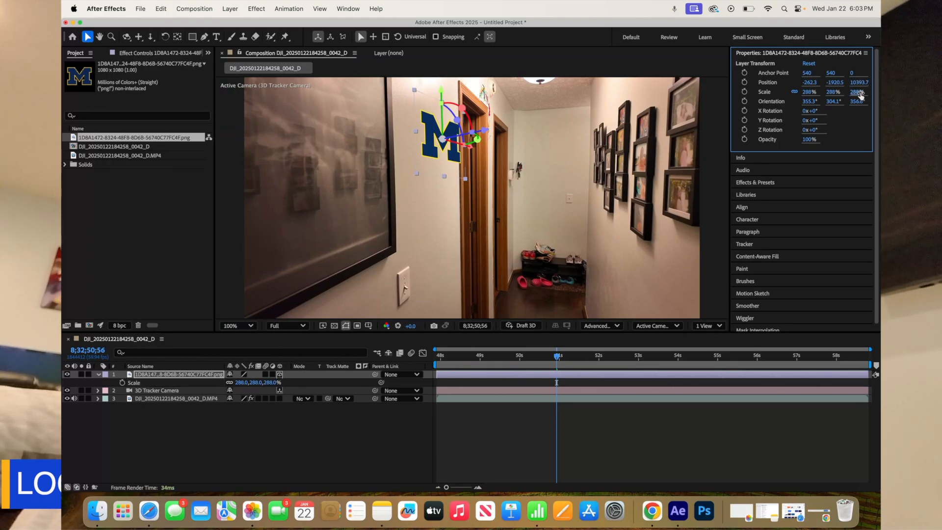
pyautogui.moveTo(859, 96); pyautogui.dragTo(806, 93)
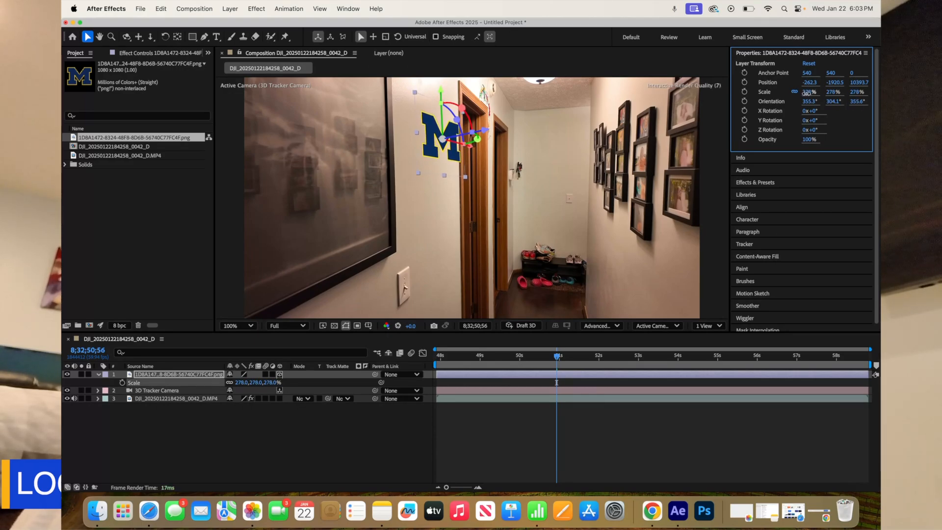
pyautogui.press('space')
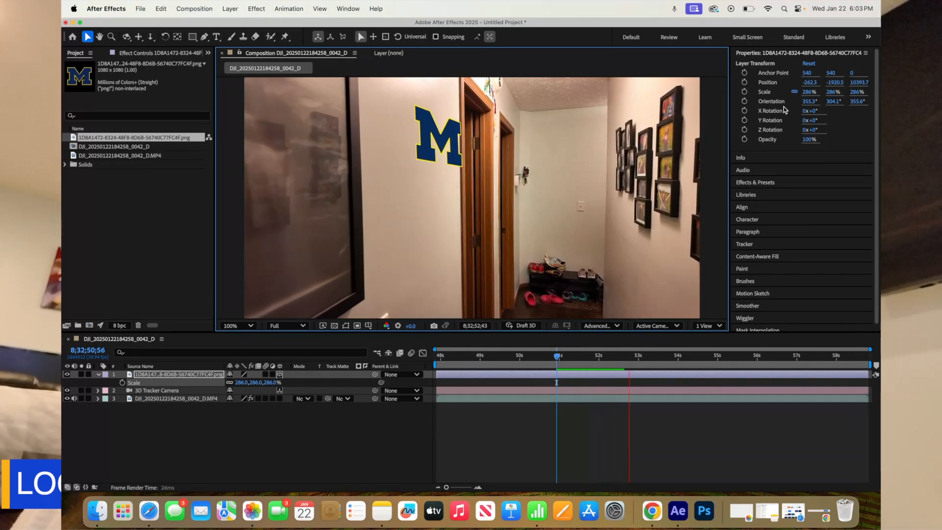
pyautogui.press('space')
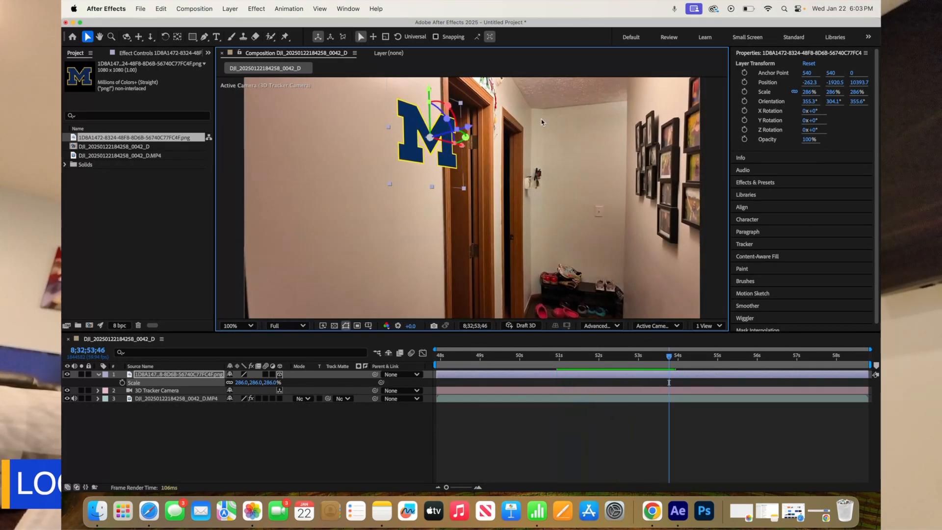
# Move the logo along the wall away from the door to about -1822.7, -1973.4, 10269, and preview it from 8;32;53;13.
pyautogui.moveTo(468, 133); pyautogui.dragTo(423, 132)
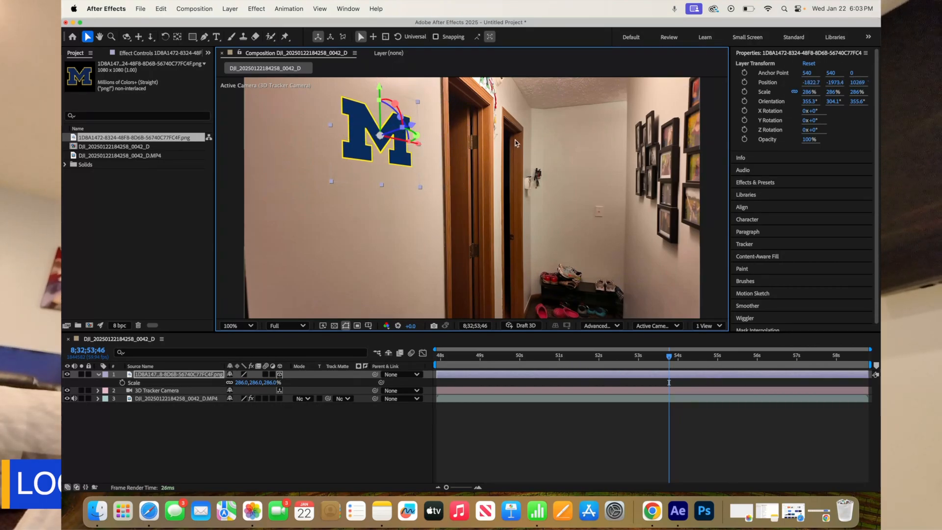
pyautogui.moveTo(671, 357); pyautogui.dragTo(649, 353)
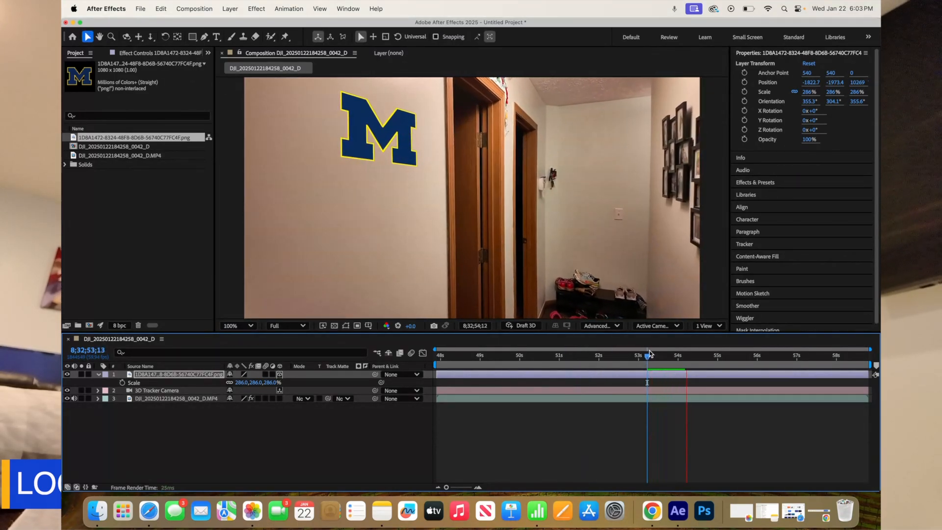
pyautogui.press('space')
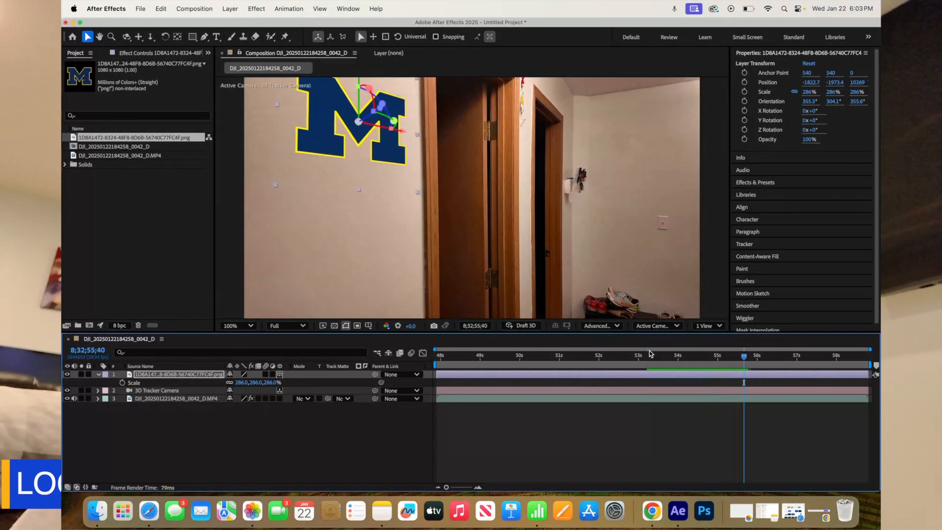